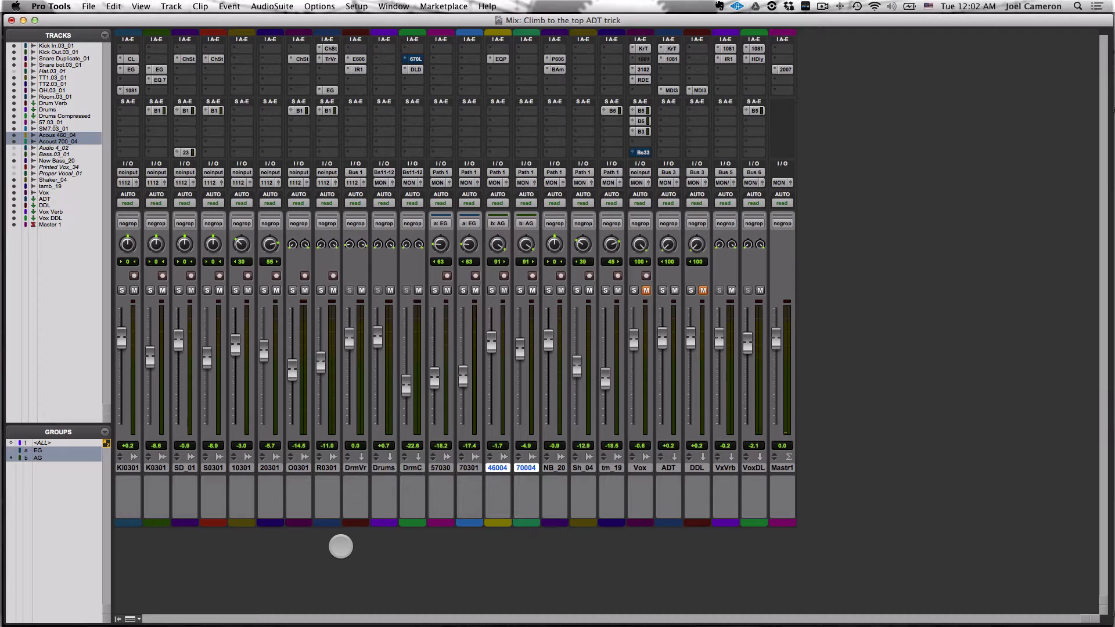
# - Play the mix and lower the acoustic guitars to -2.7 and -5.9 dB and the electric guitars to -19.3 and -18.5 dB
pyautogui.press('space')
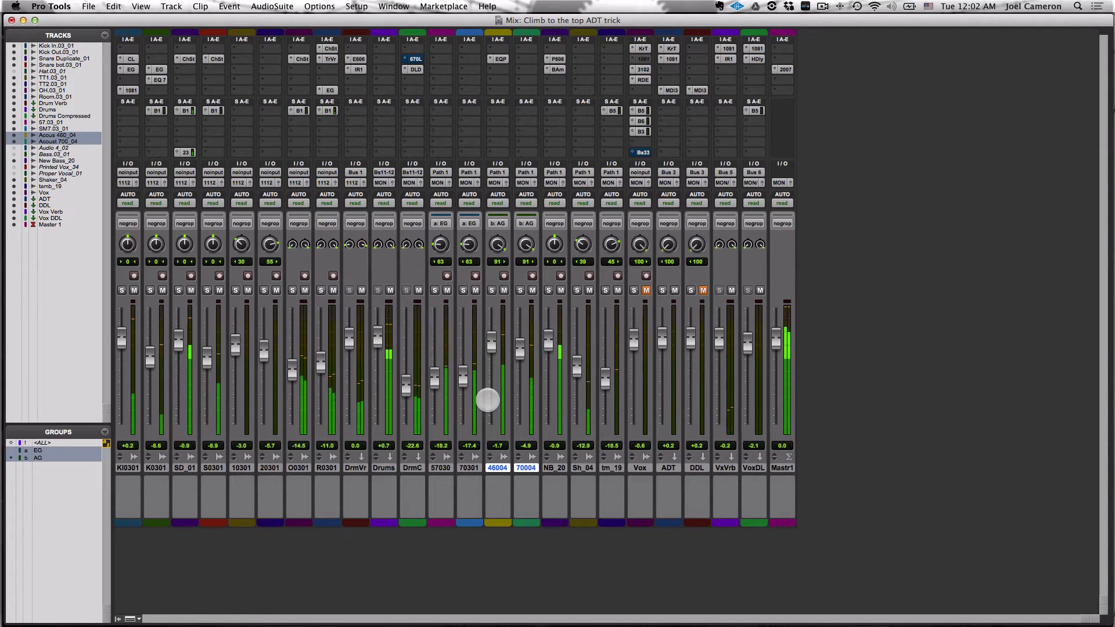
pyautogui.moveTo(495, 343); pyautogui.dragTo(466, 372)
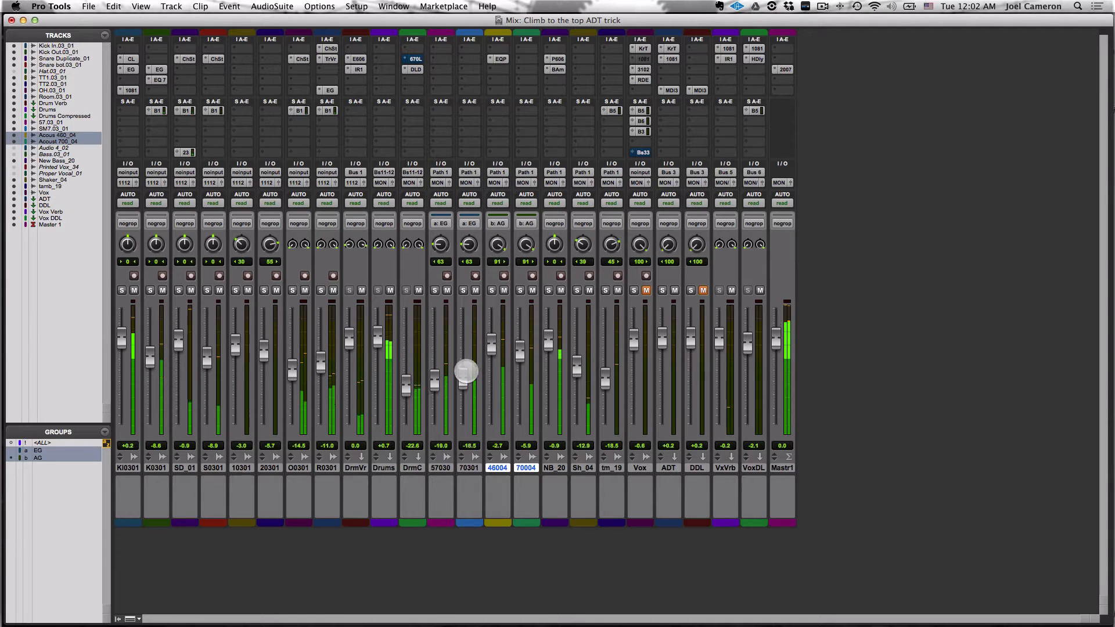
# - Mute the electric guitar, acoustic guitar, bass, shaker and tambourine tracks so only the drums play
pyautogui.click(475, 290)
pyautogui.click(504, 290)
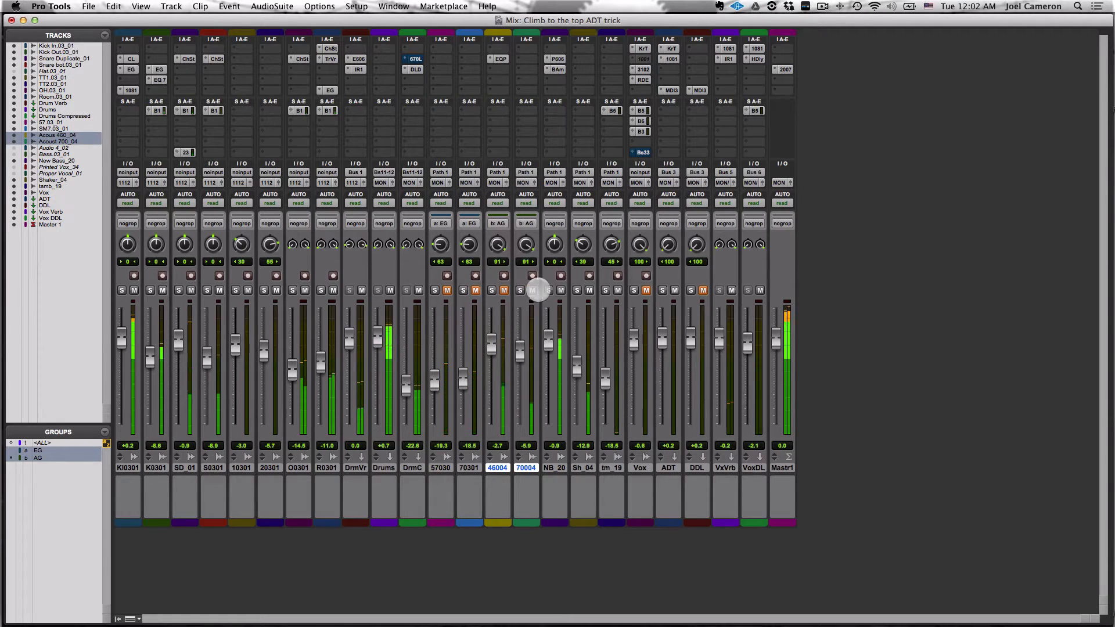
pyautogui.click(559, 290)
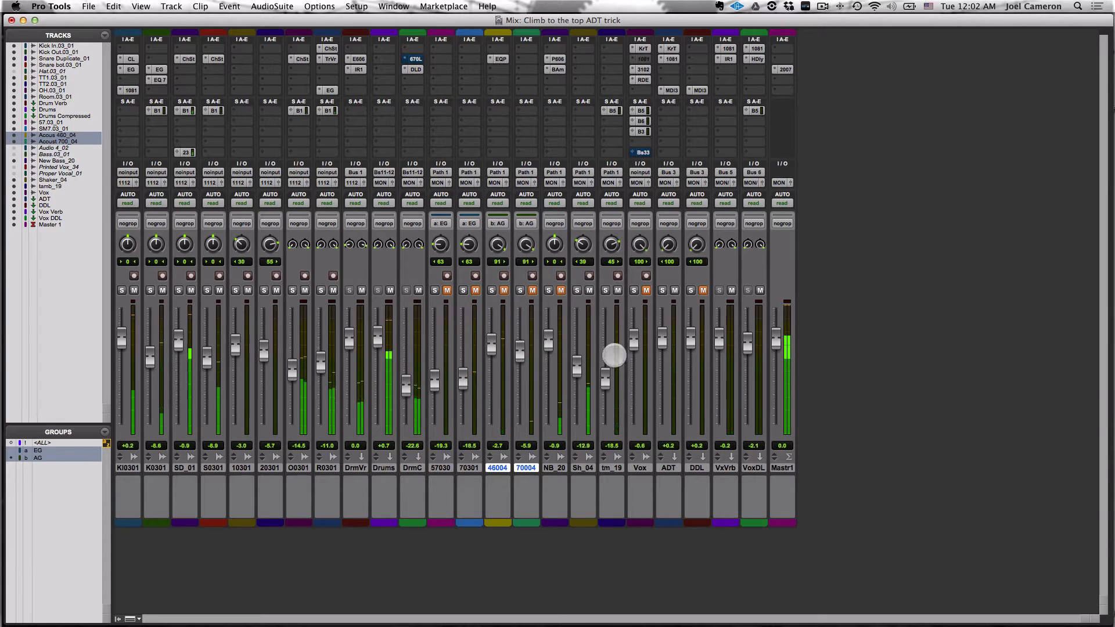
pyautogui.click(588, 290)
pyautogui.click(618, 291)
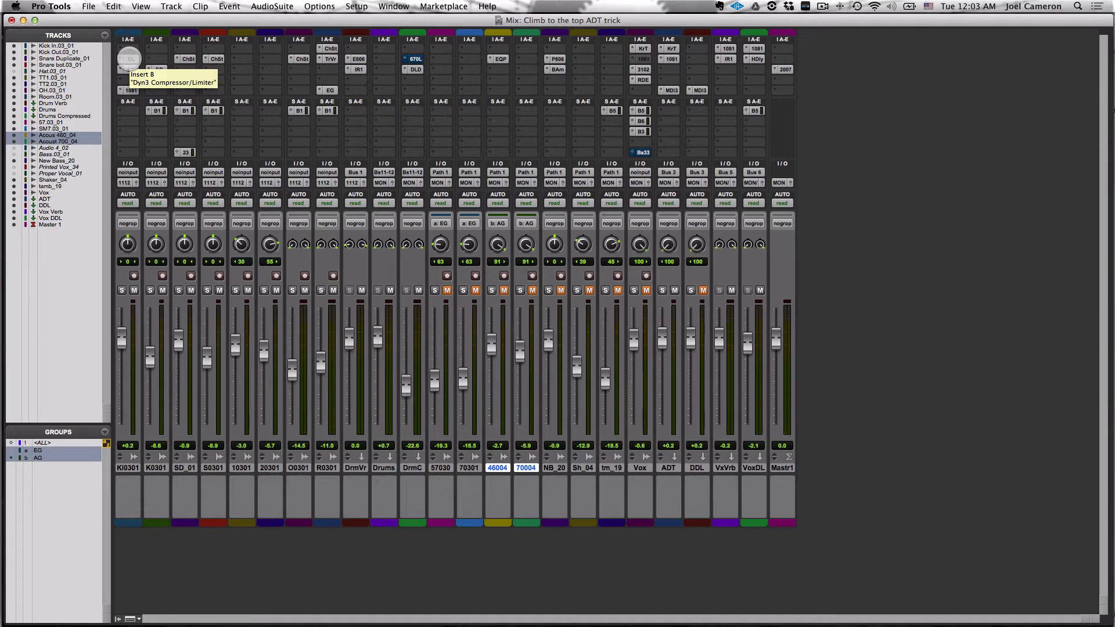
# - Bypass the compressor, gate and 1081 inserts on Kick In and the gate and EQ 7 inserts on Kick Out
pyautogui.keyDown('super'); pyautogui.click(130, 68); pyautogui.keyUp('super')
pyautogui.keyDown('super'); pyautogui.click(130, 87); pyautogui.keyUp('super')
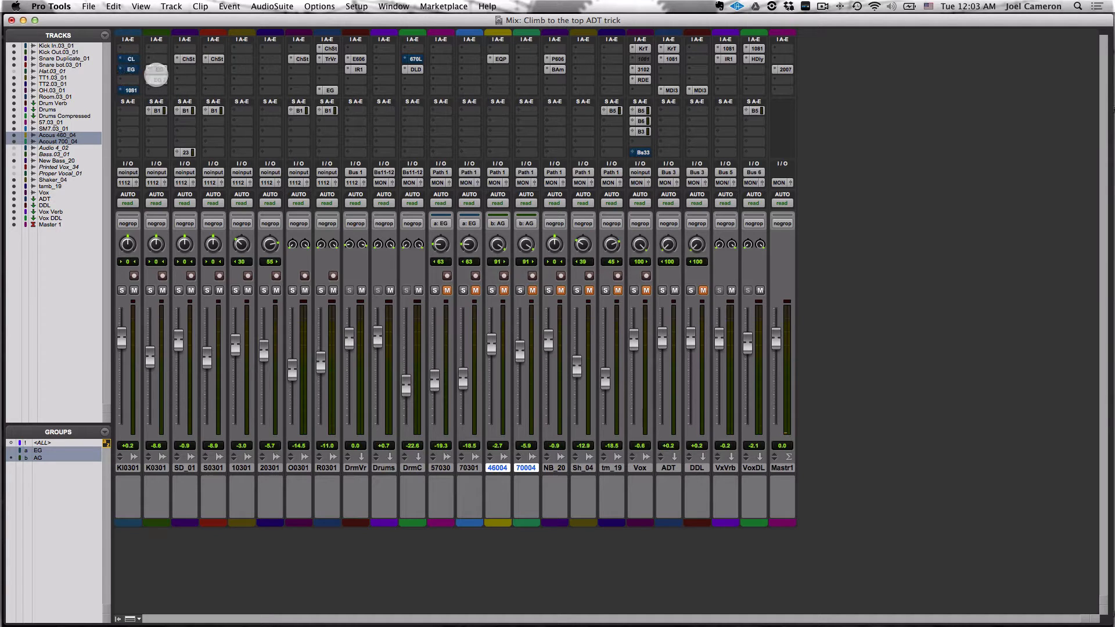
pyautogui.keyDown('super'); pyautogui.click(159, 70); pyautogui.keyUp('super')
pyautogui.keyDown('super'); pyautogui.click(159, 79); pyautogui.keyUp('super')
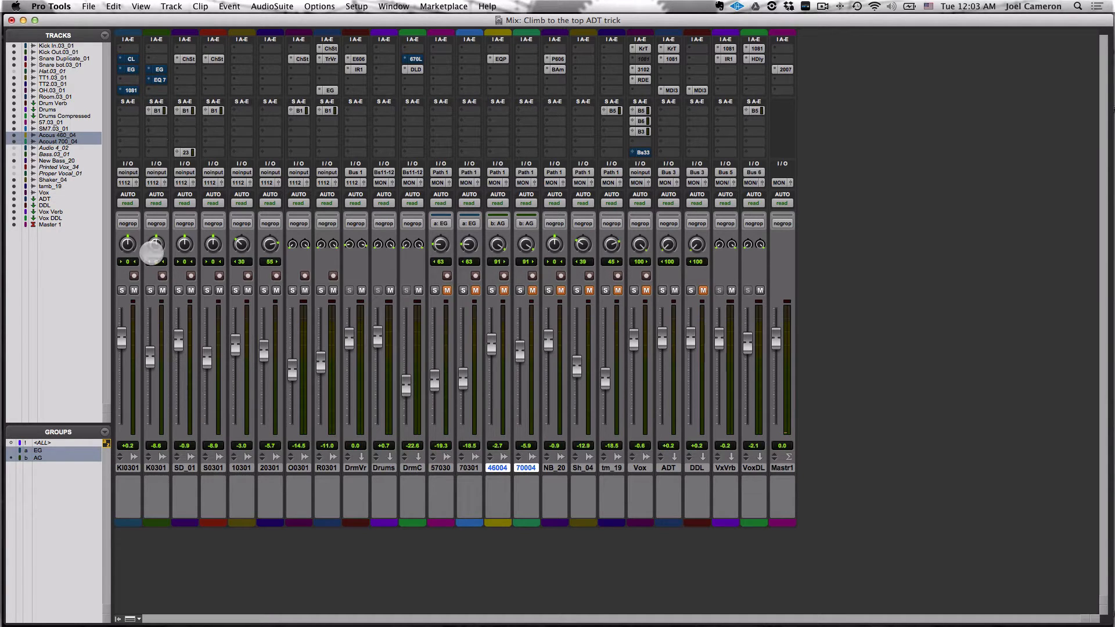
# - Audition Kick In and Kick Out one at a time in solo, setting the Kick Out fader to -7.5 dB
pyautogui.click(122, 290)
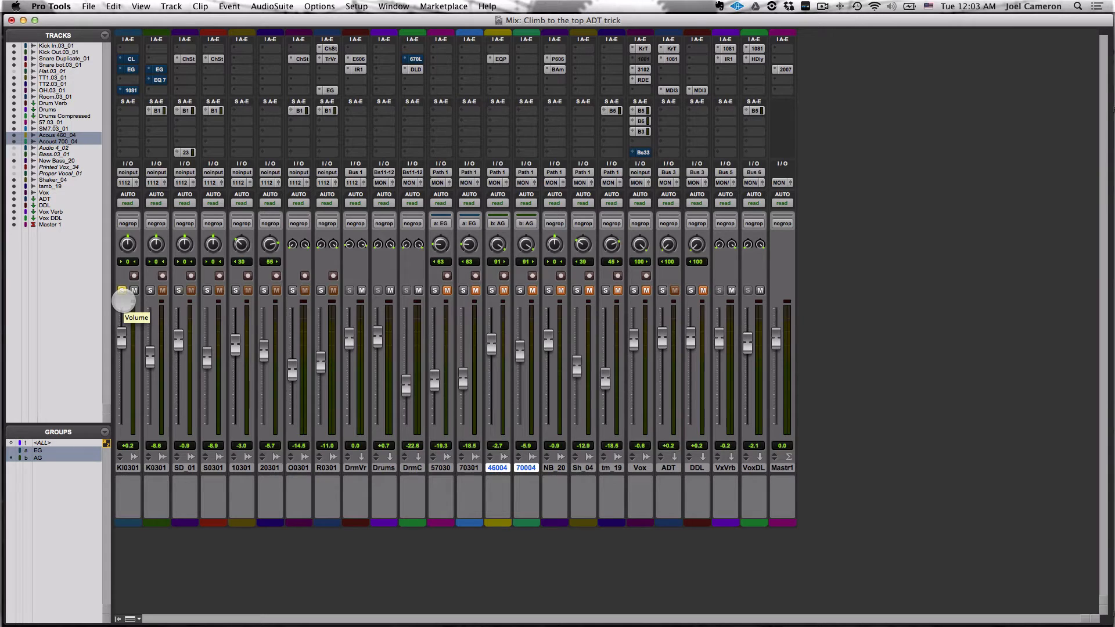
pyautogui.click(121, 290)
pyautogui.click(150, 290)
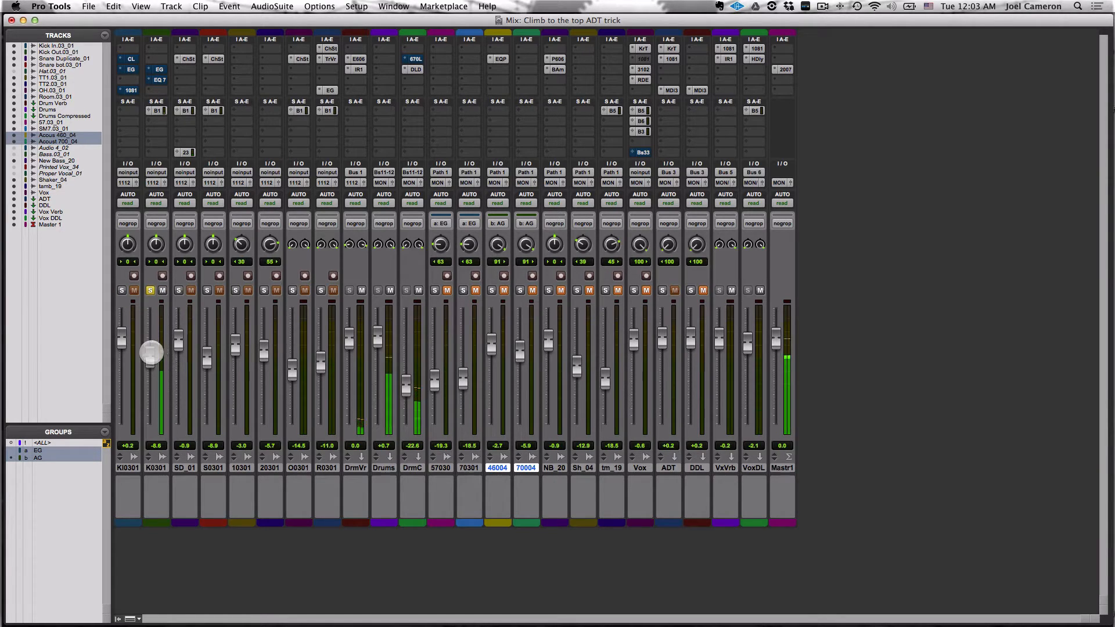
pyautogui.moveTo(151, 352); pyautogui.dragTo(150, 351)
pyautogui.click(150, 290)
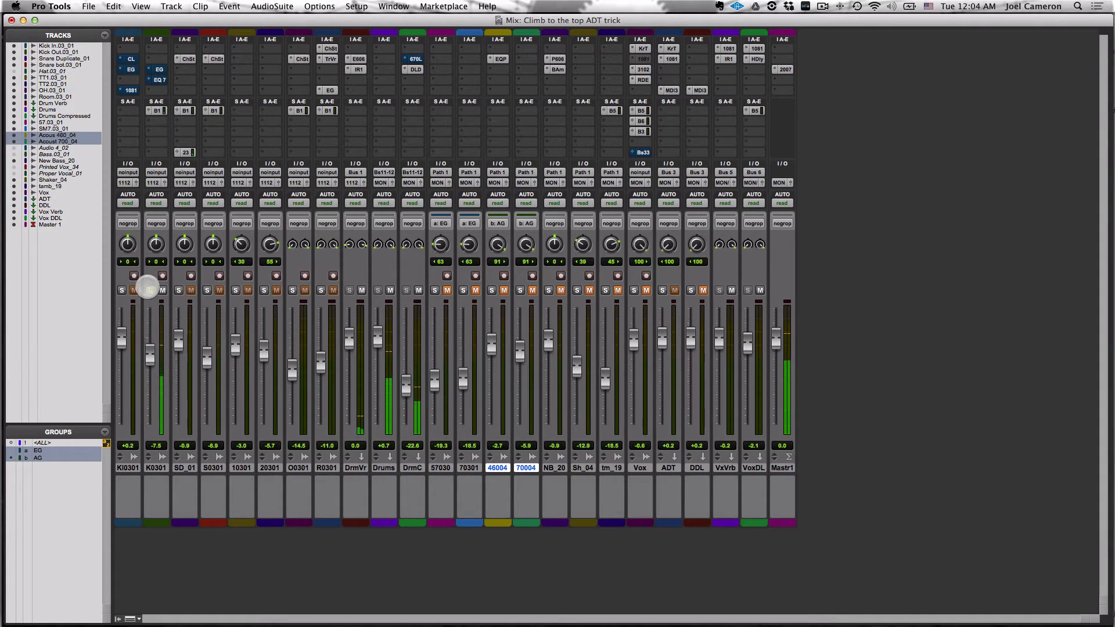
# - Solo Kick In and play the unprocessed track to listen for snare bleed
pyautogui.click(121, 289)
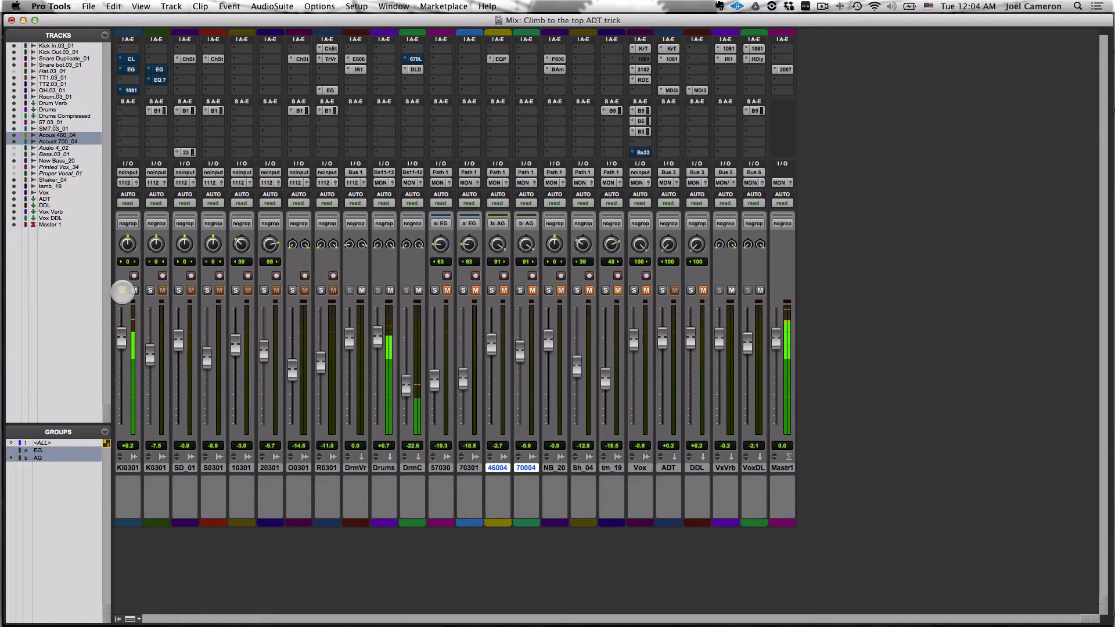
pyautogui.press('space')
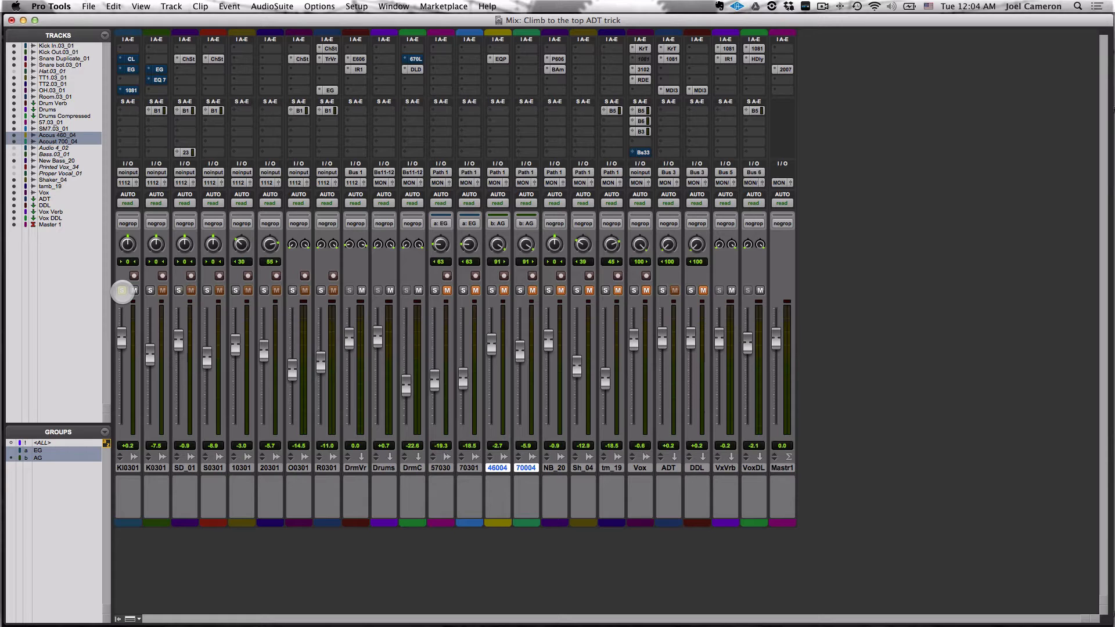
pyautogui.press('space')
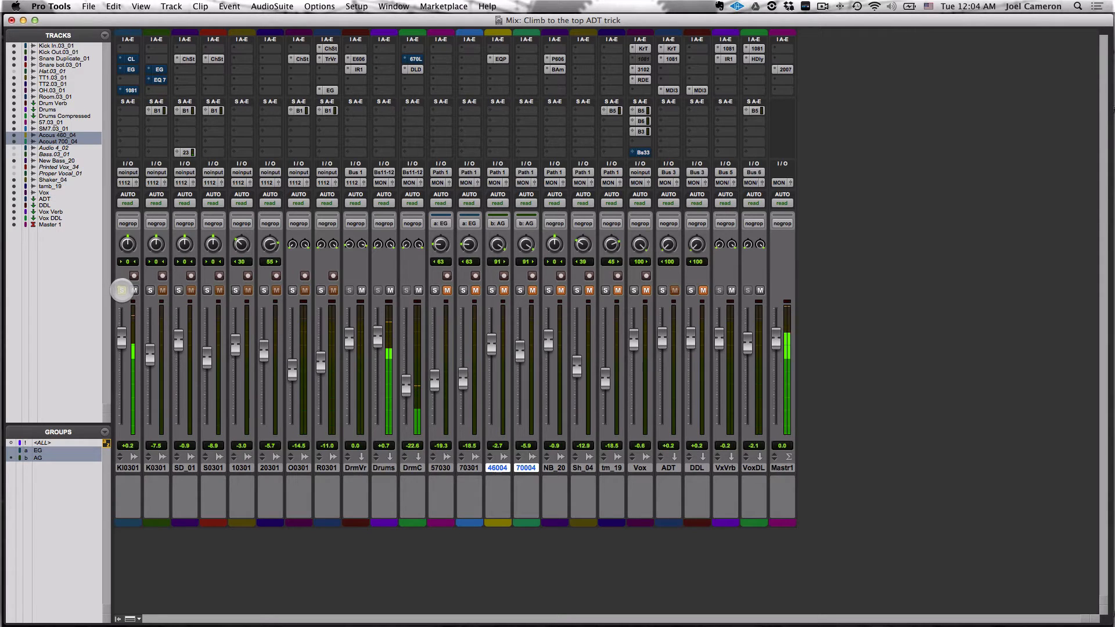
pyautogui.press('space')
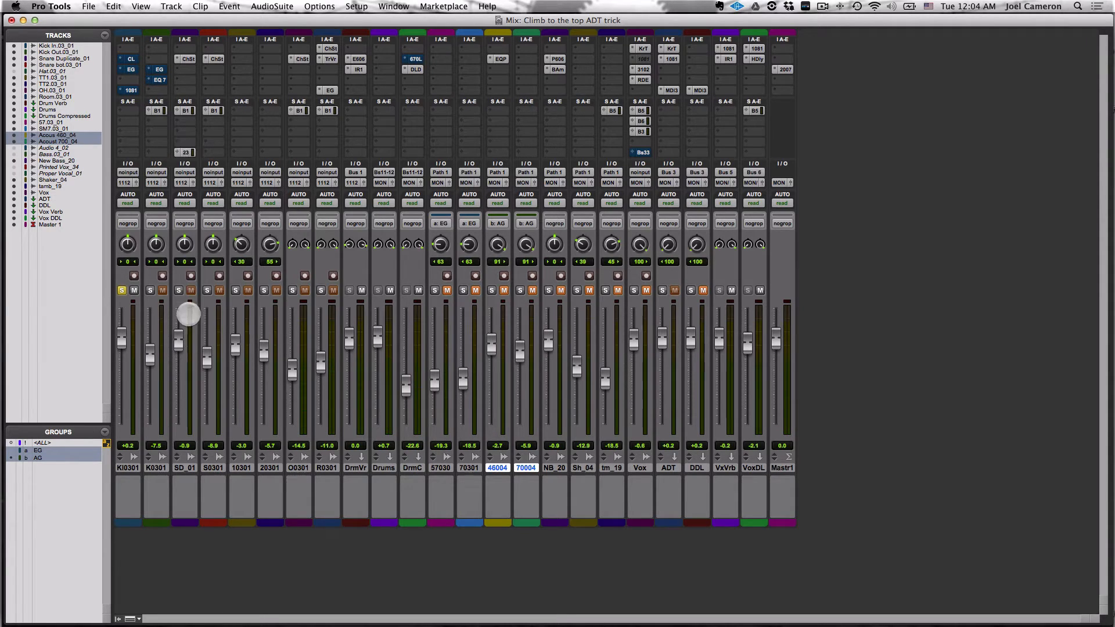
# - Solo the duplicate snare track instead of Kick In and inspect its send to Bus 23
pyautogui.click(179, 289)
pyautogui.click(122, 289)
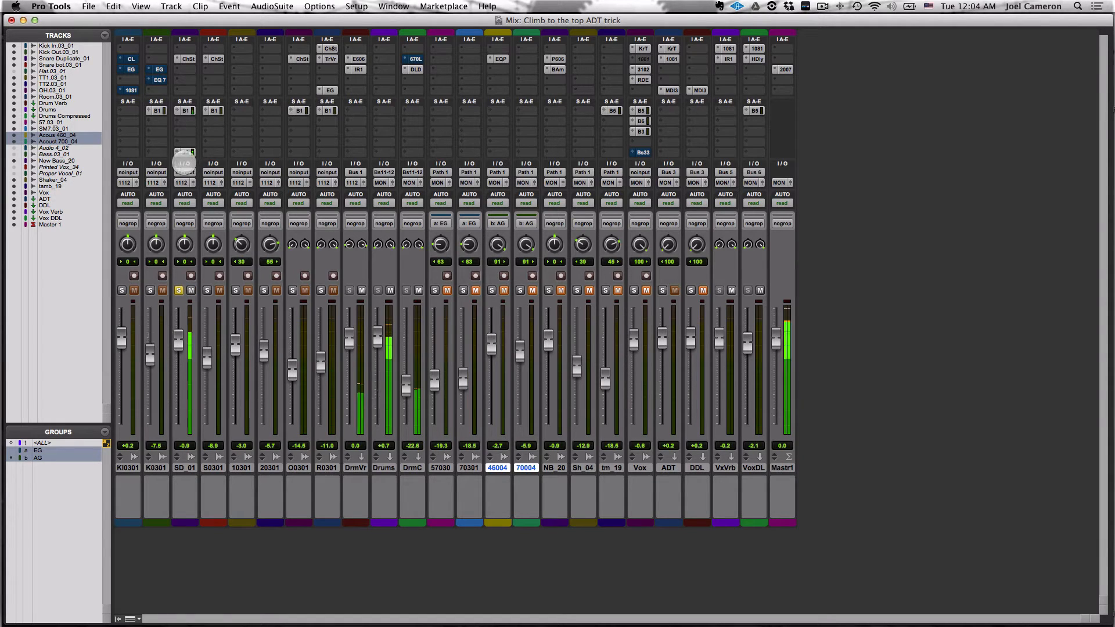
pyautogui.click(184, 152)
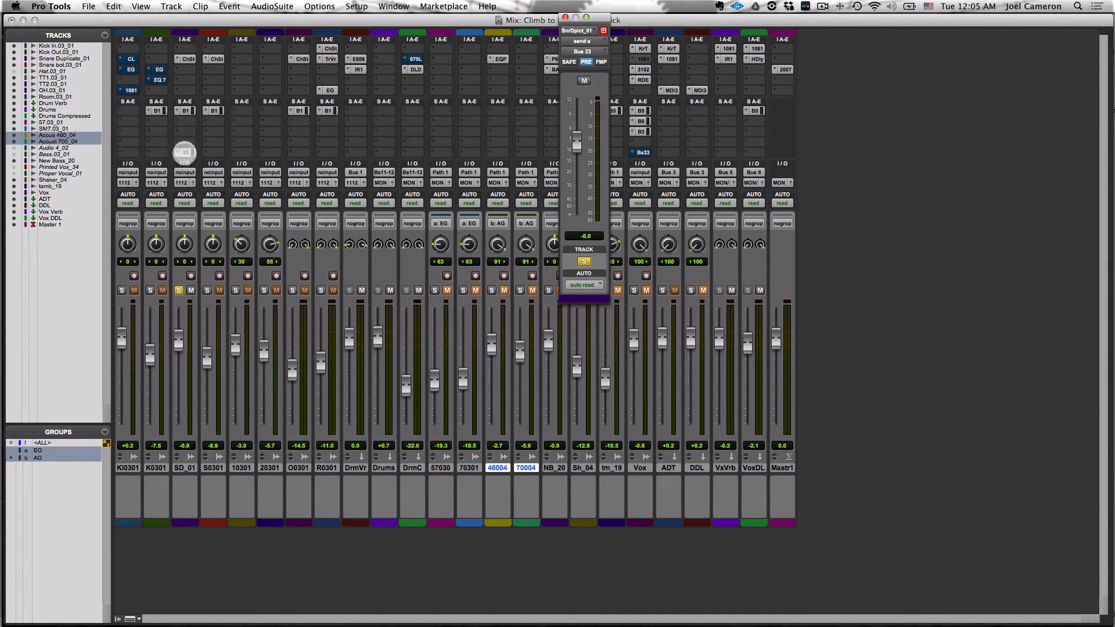
pyautogui.click(184, 152)
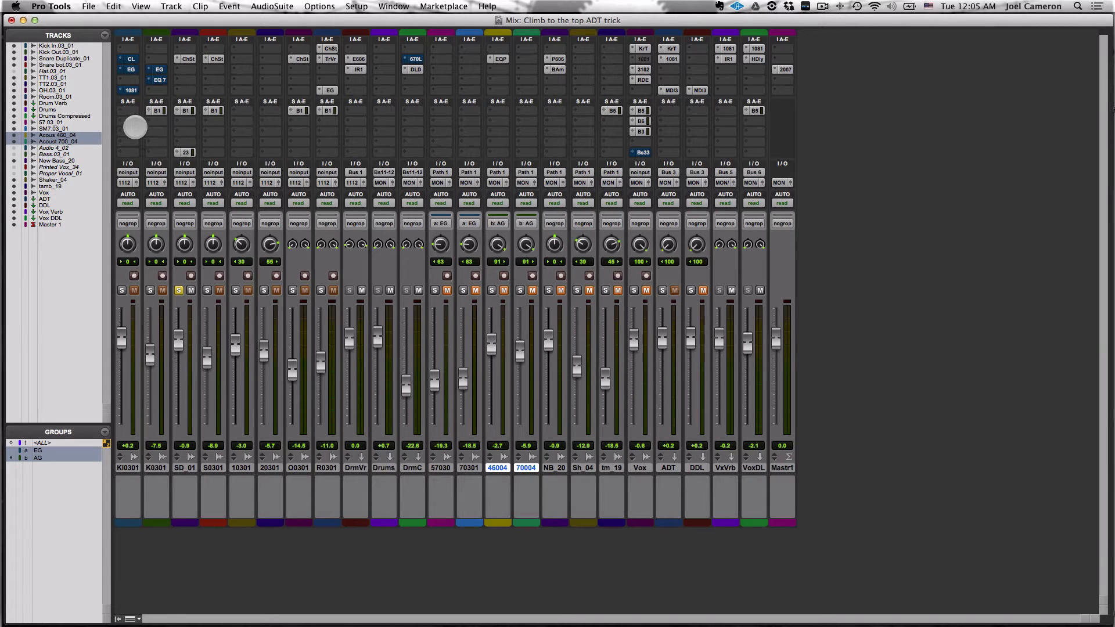
# - Take the Kick In Compressor/Limiter out of bypass and set its attack to 10.0 us during playback
pyautogui.click(129, 59)
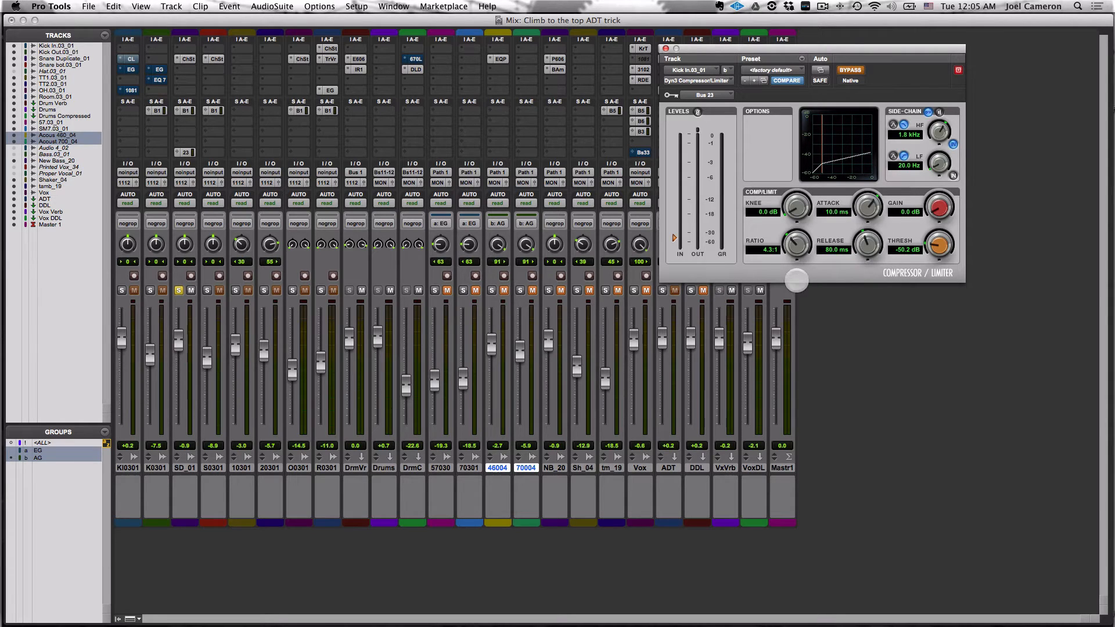
pyautogui.click(849, 70)
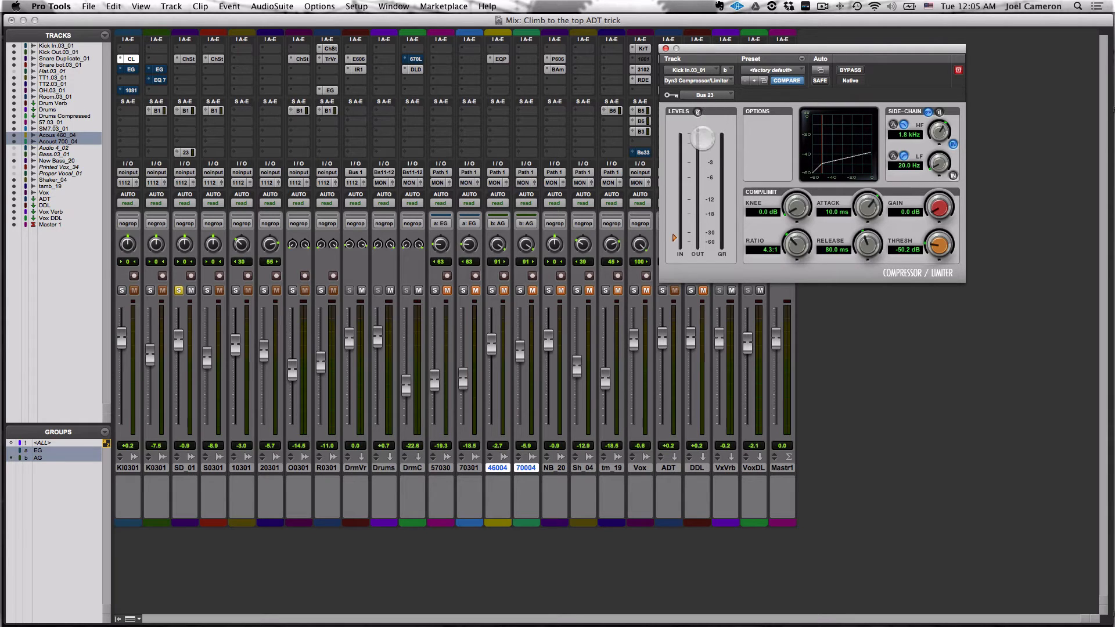
pyautogui.click(180, 291)
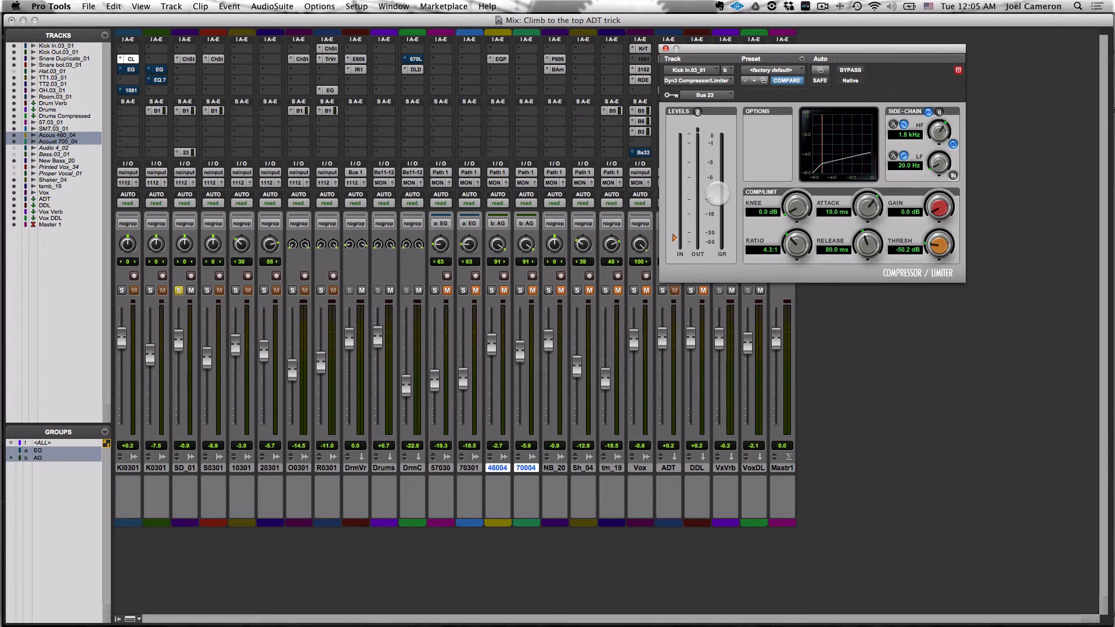
pyautogui.press('space')
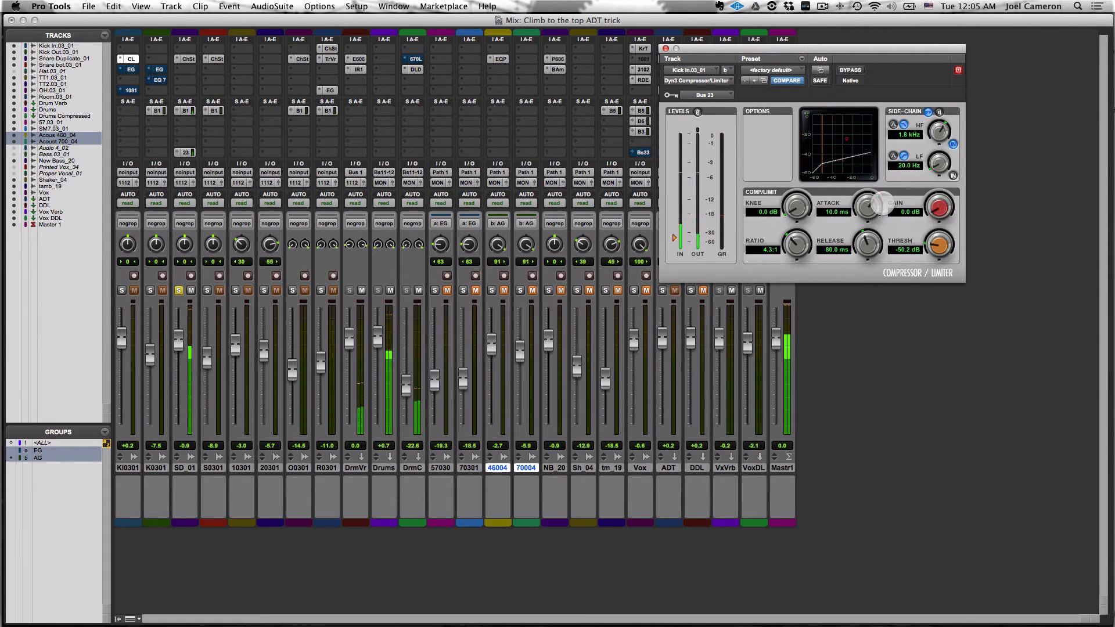
pyautogui.moveTo(877, 203); pyautogui.dragTo(866, 259)
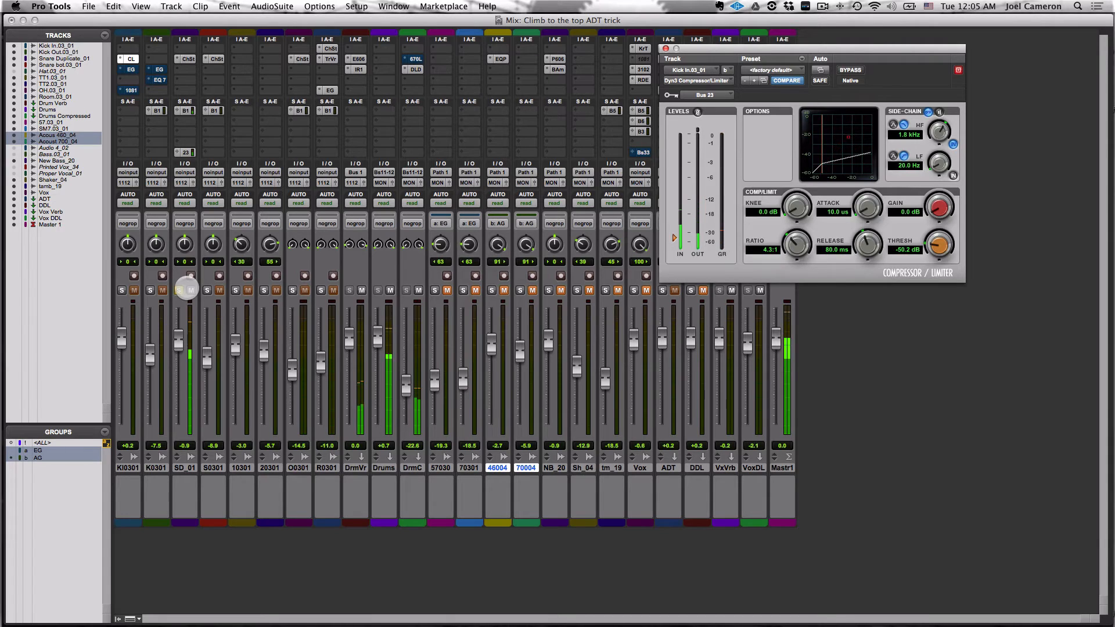
# - Solo Kick In and compare its sound with the side-chained compressor bypassed and active
pyautogui.click(121, 290)
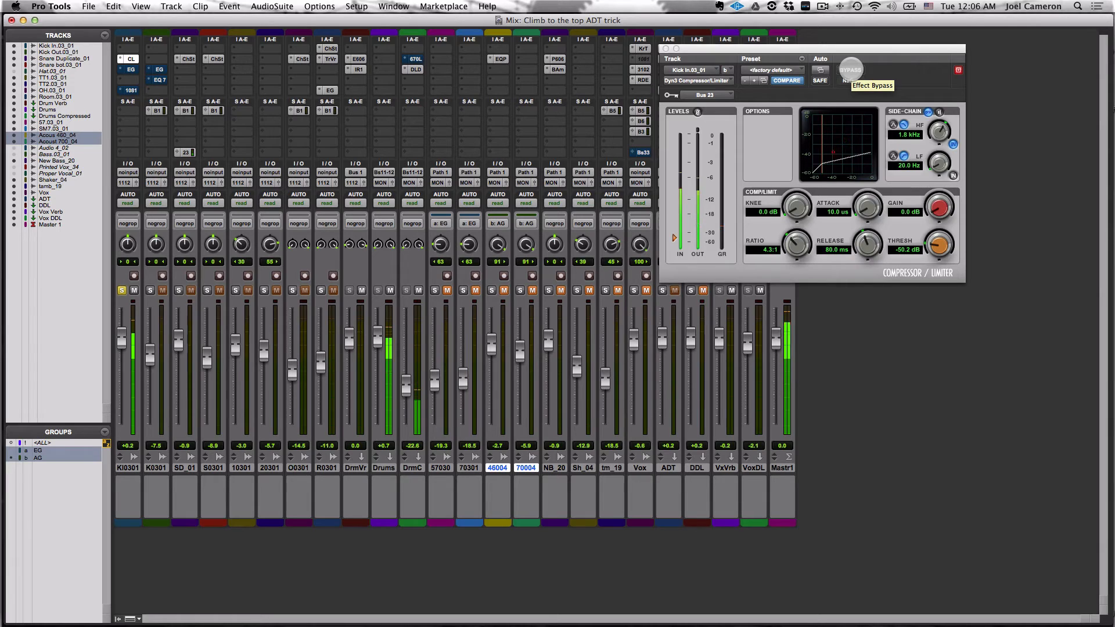
pyautogui.click(850, 70)
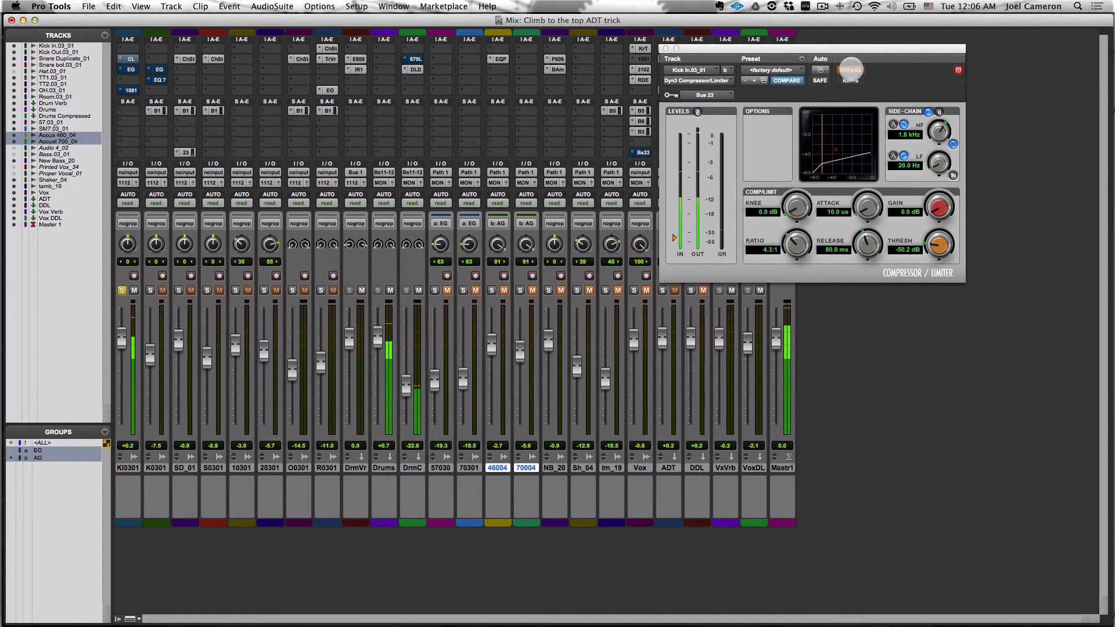
pyautogui.click(850, 70)
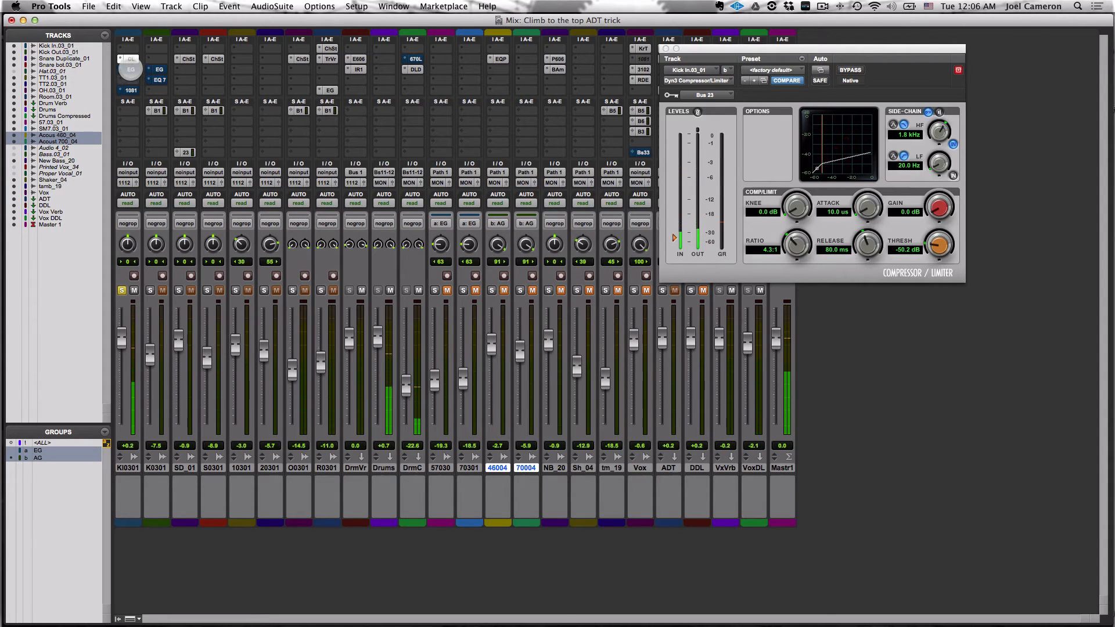
# - Clear the Kick In solo and compare the full drum mix with the Kick In compressor bypassed and active
pyautogui.click(122, 290)
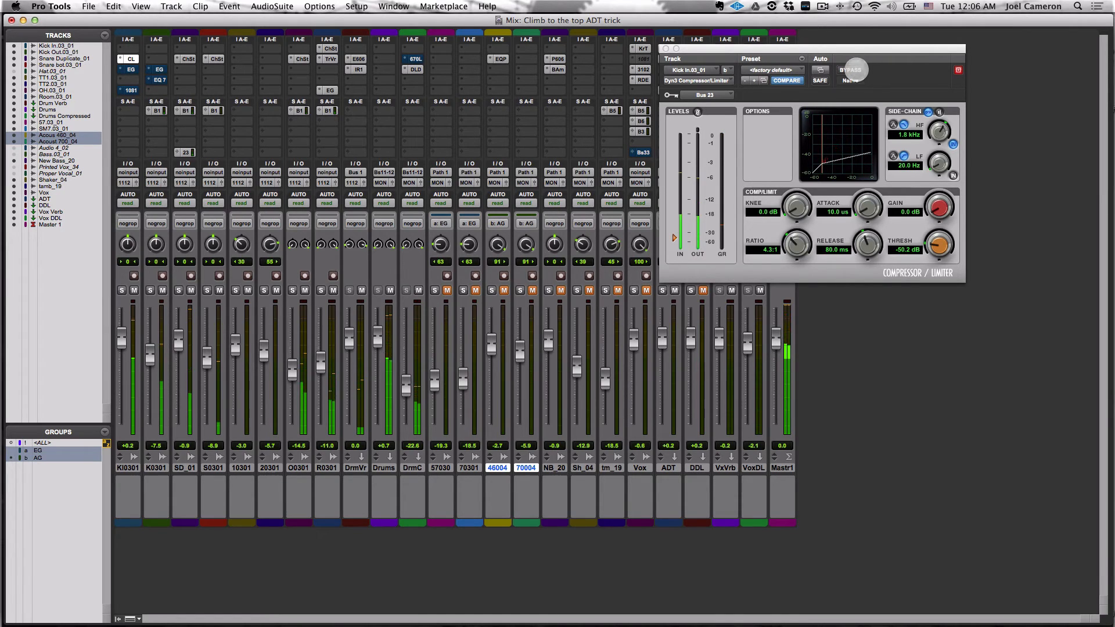
pyautogui.click(852, 70)
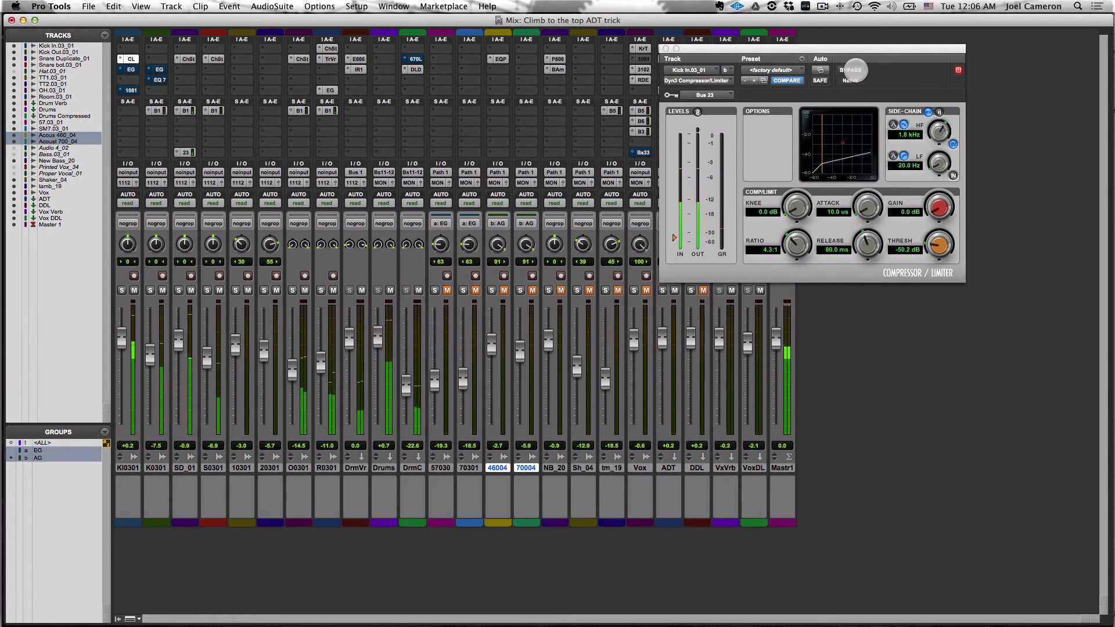
pyautogui.click(851, 70)
# - Audition Kick In in solo with its Expander/Gate taken out of bypass, and return to the full drums with its compressor active
pyautogui.click(128, 69)
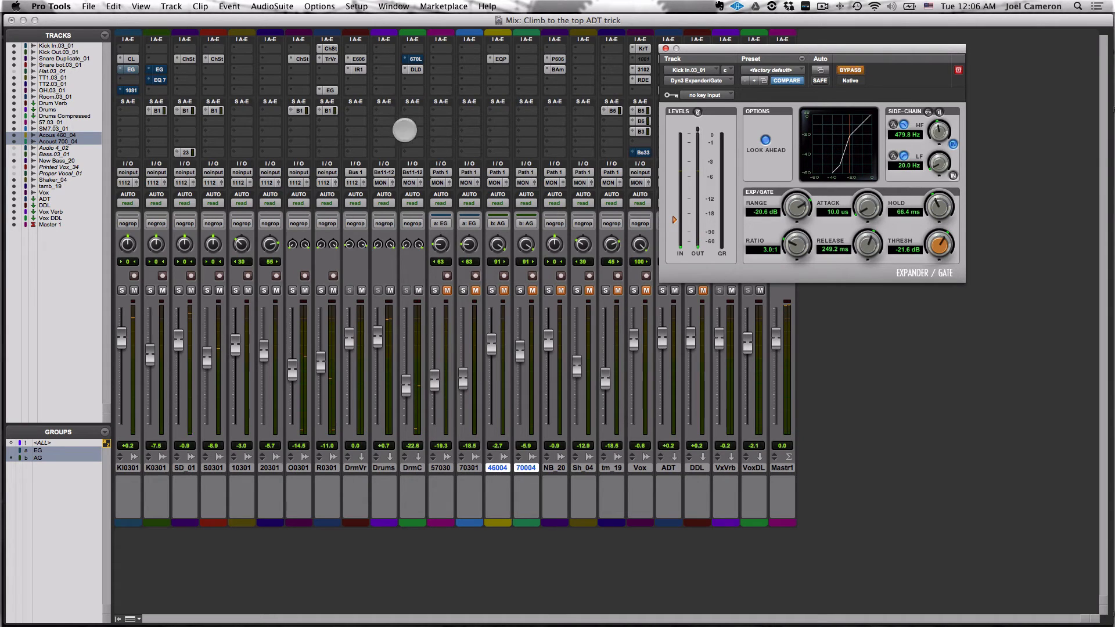
pyautogui.click(122, 290)
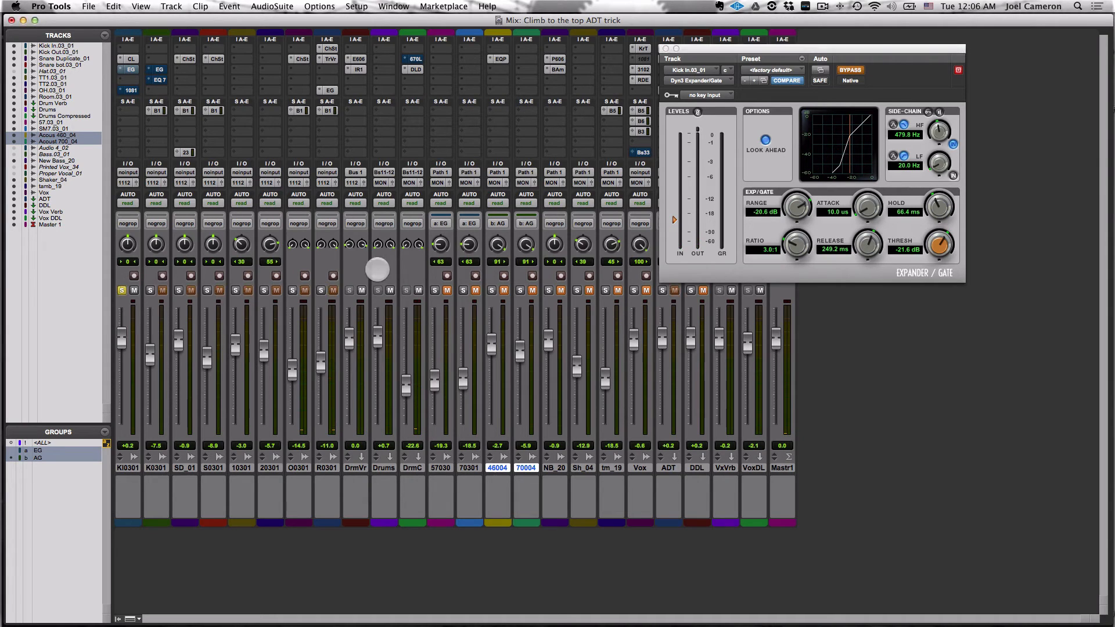
pyautogui.click(853, 70)
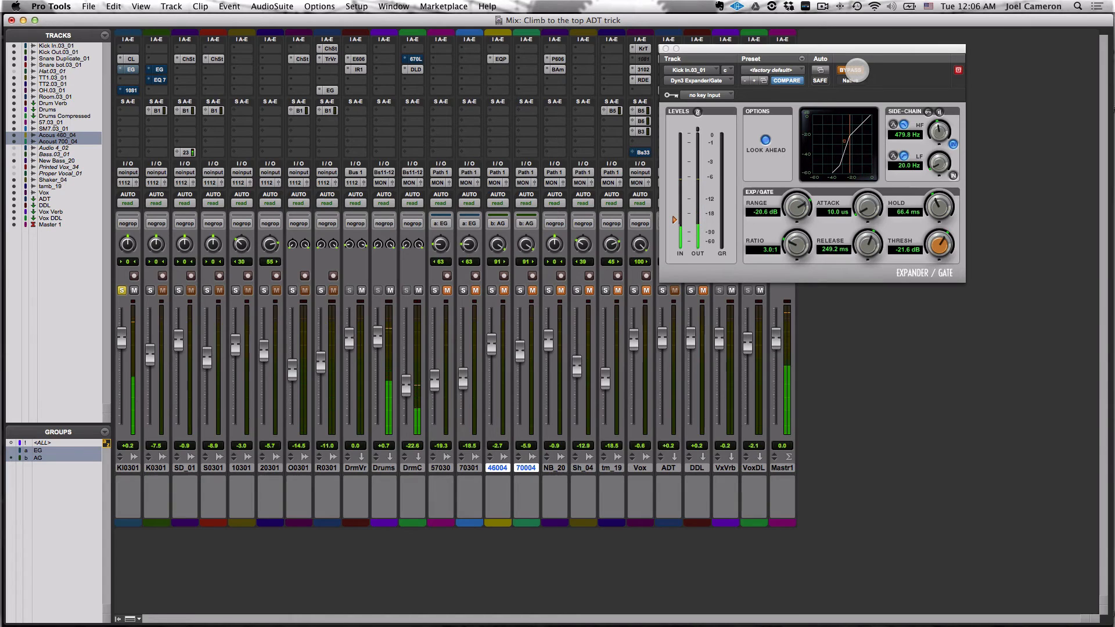
pyautogui.click(853, 70)
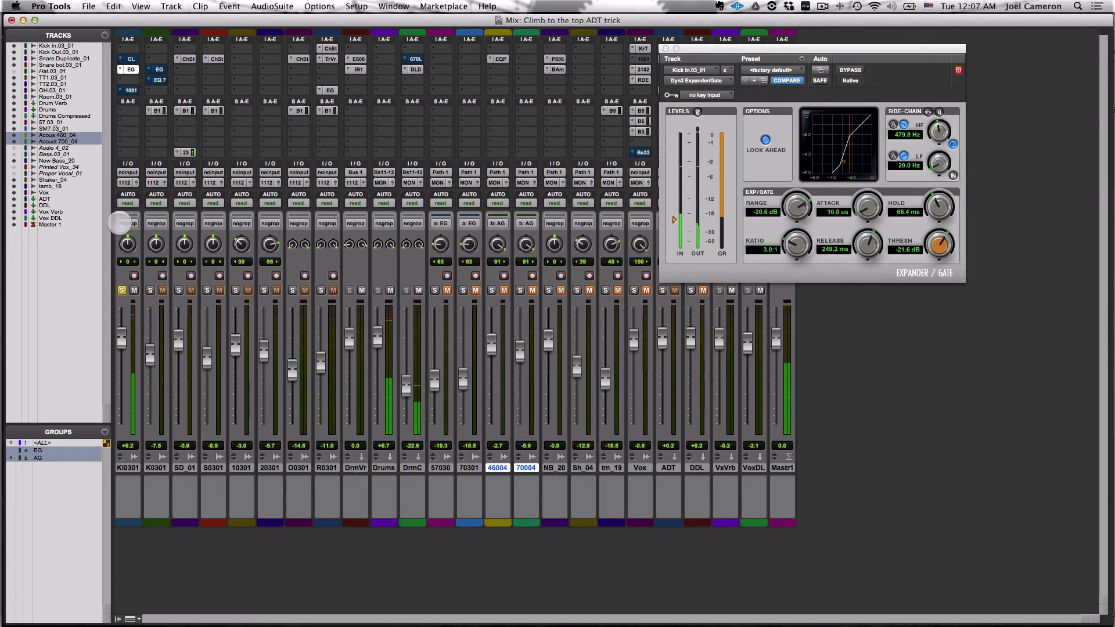
pyautogui.click(120, 290)
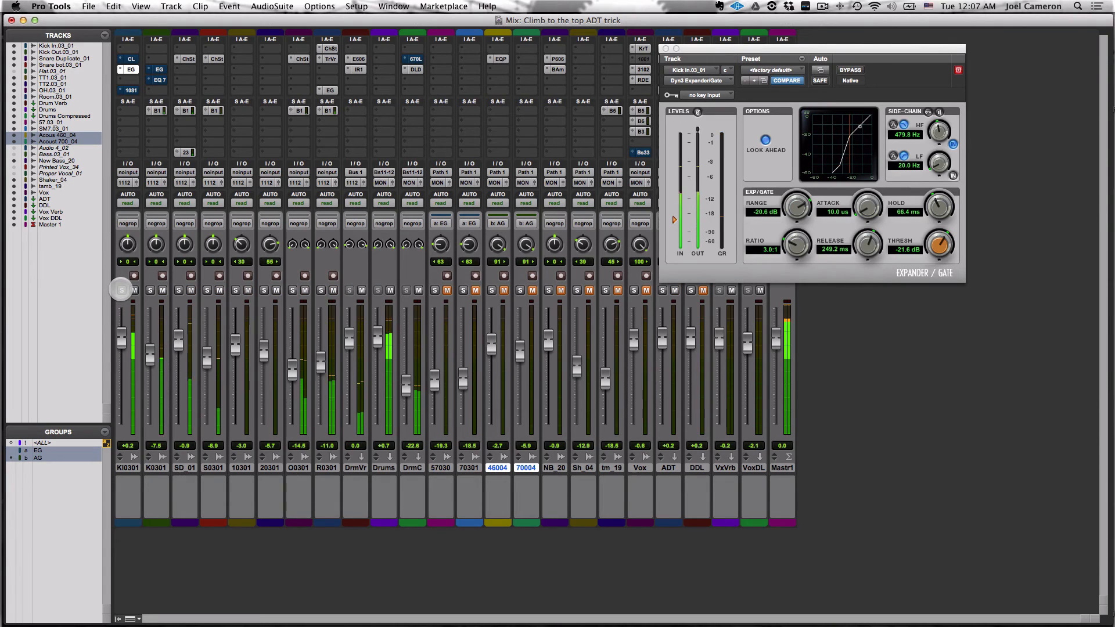
pyautogui.click(129, 69)
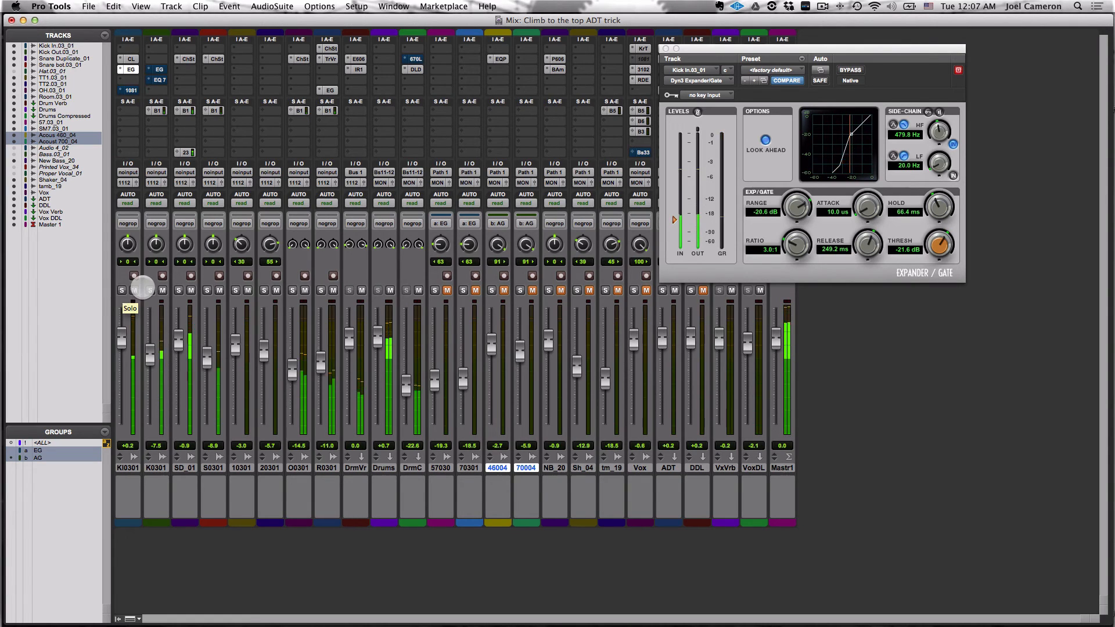
# - Solo Kick Out and take its Expander/Gate and EQ3 7-Band out of bypass during playback
pyautogui.click(150, 291)
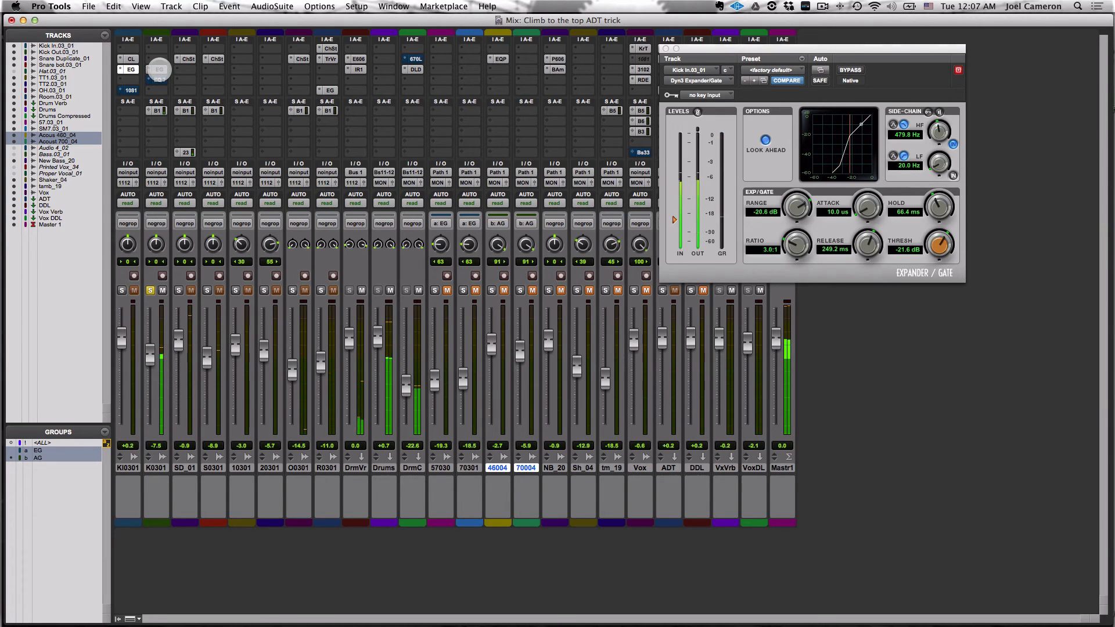
pyautogui.click(159, 69)
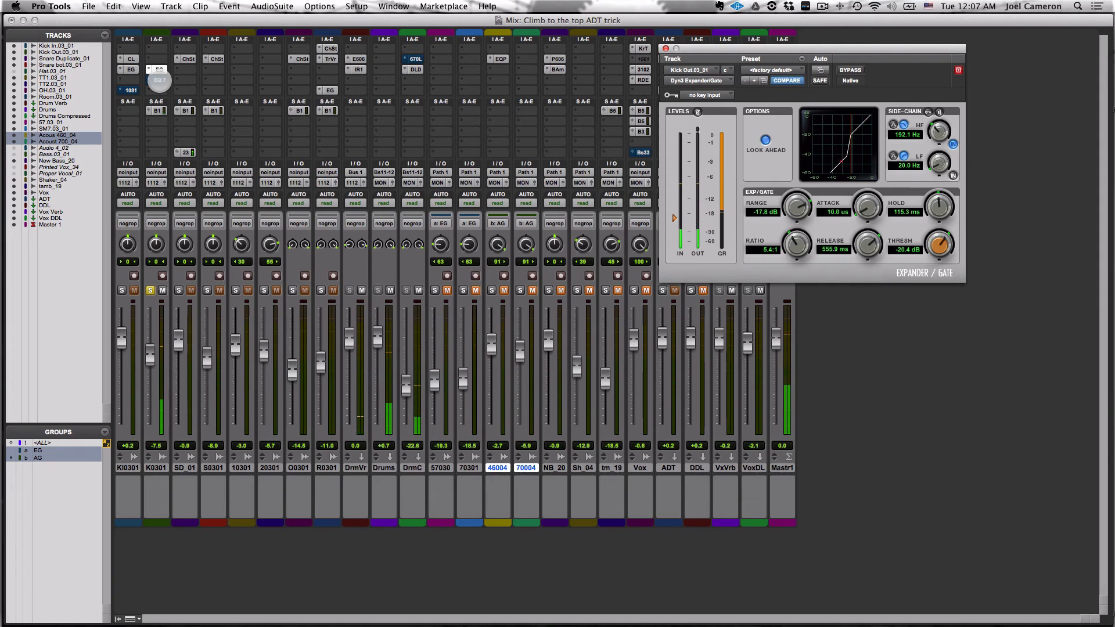
pyautogui.click(159, 80)
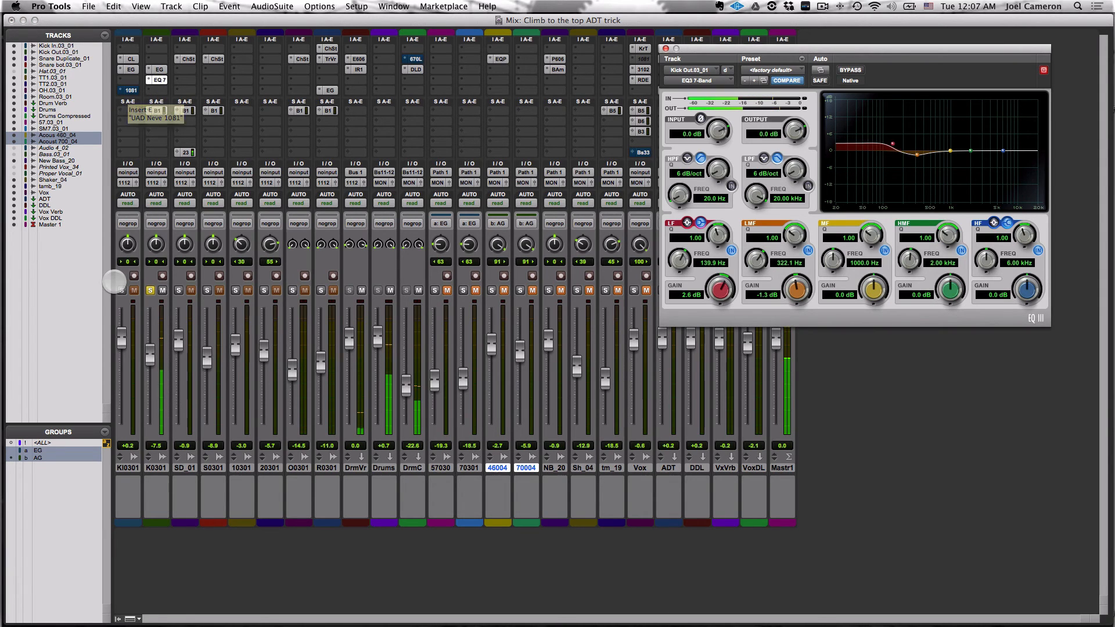
# - Audition Kick In and Kick Out soloed together with Kick In's UAD Neve 1081 taken out of bypass, and return to the full drums
pyautogui.click(121, 289)
pyautogui.click(129, 90)
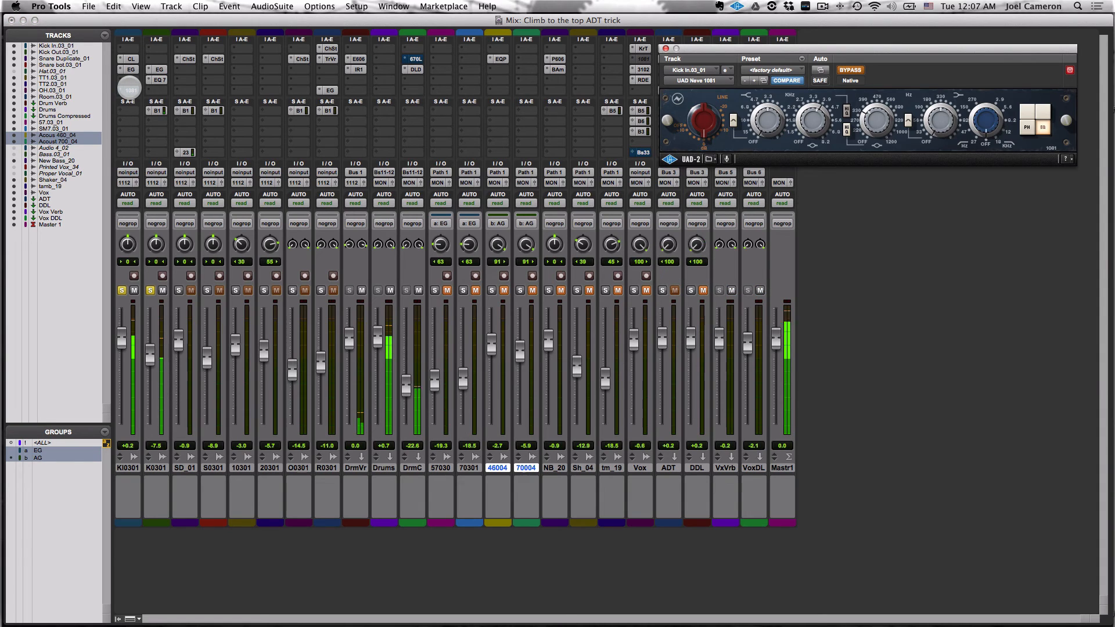
pyautogui.keyDown('super'); pyautogui.click(129, 90); pyautogui.keyUp('super')
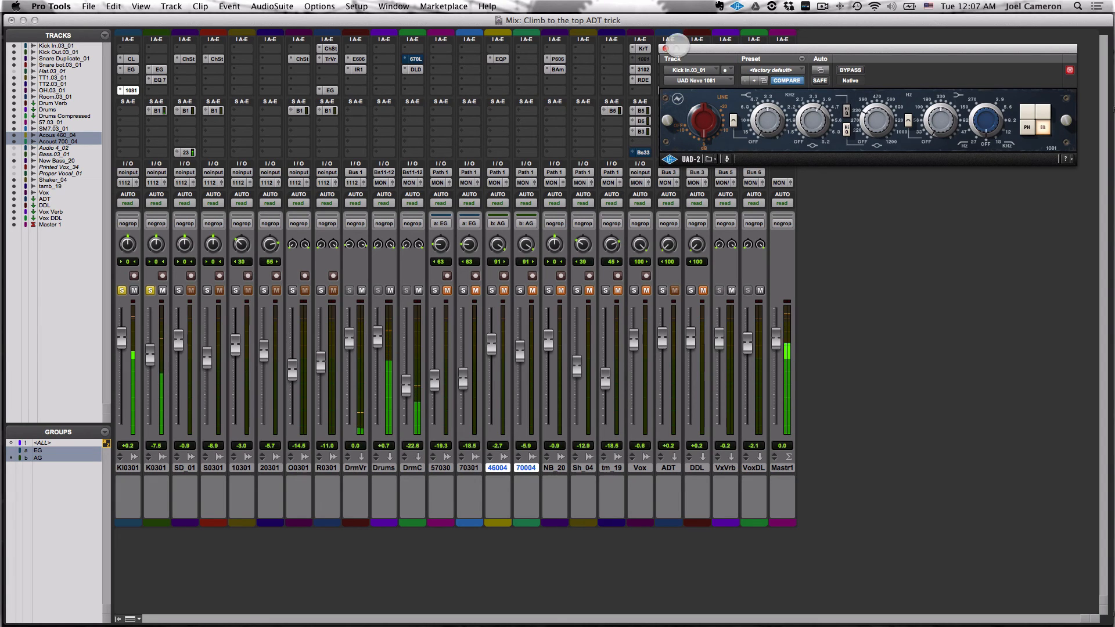
pyautogui.click(665, 48)
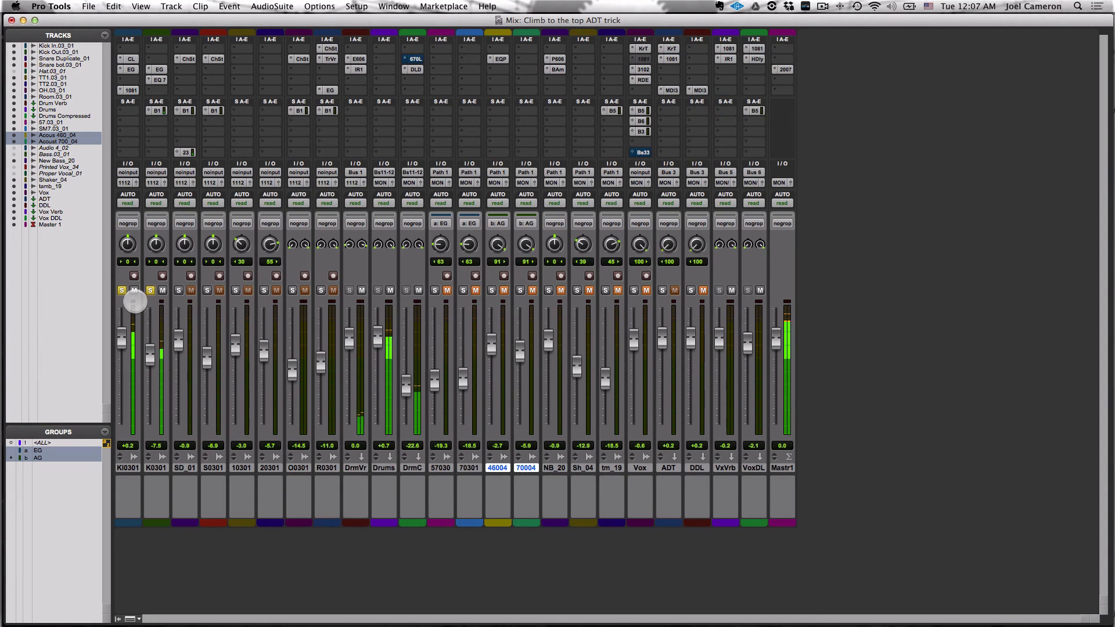
pyautogui.click(121, 289)
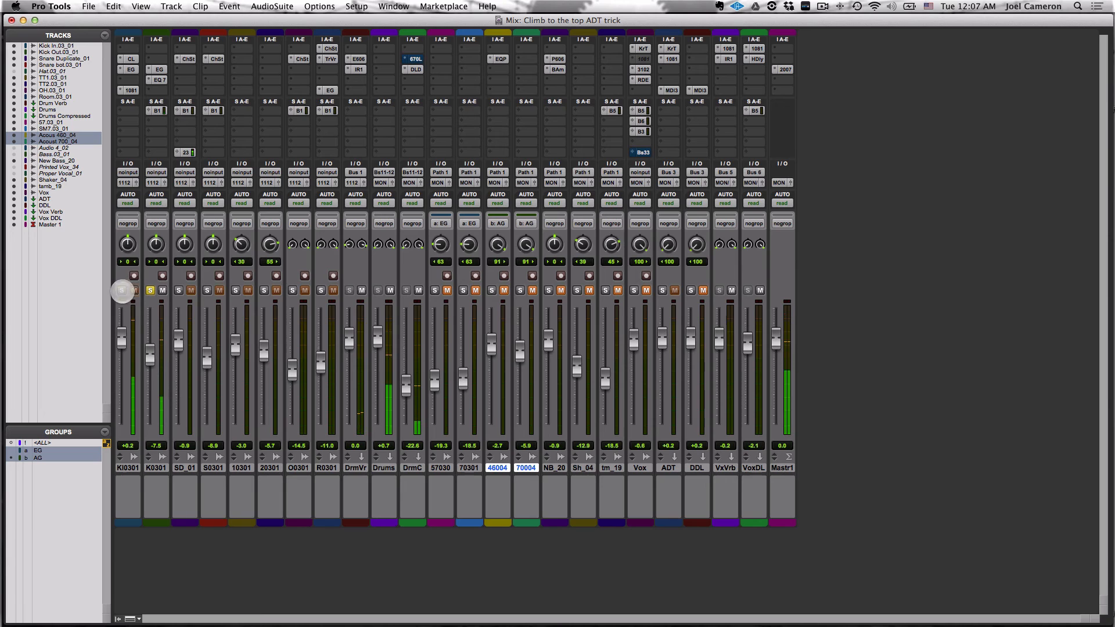
pyautogui.click(150, 290)
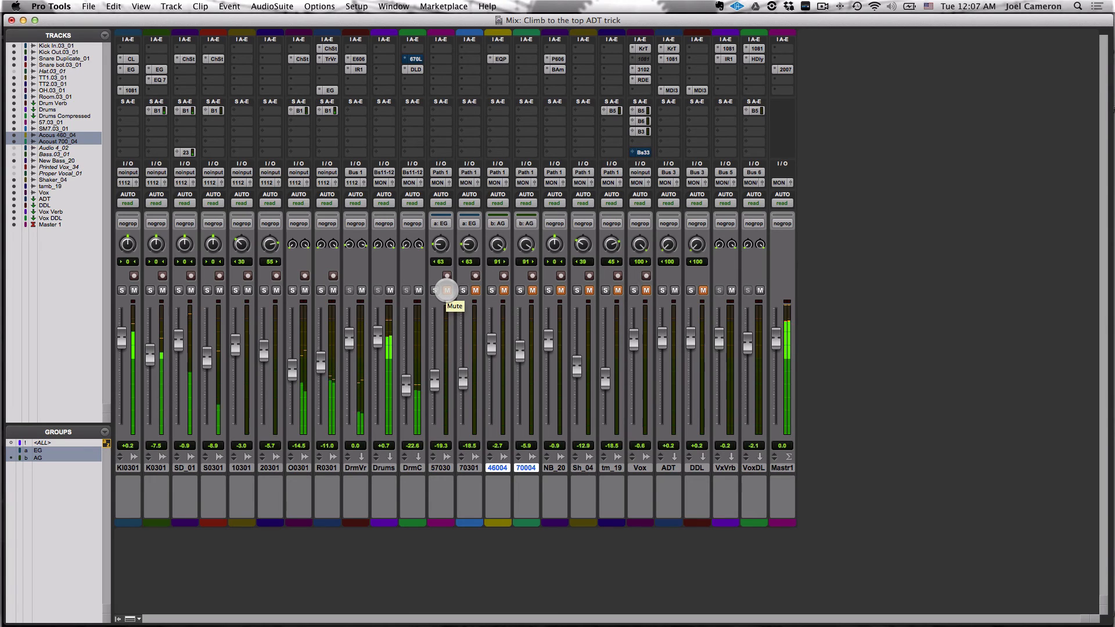
# - Unmute the 57, SM7, both acoustic and New Bass_20 tracks, and lower the New Bass_20 volume to -1.7 dB
pyautogui.moveTo(447, 290); pyautogui.dragTo(561, 291)
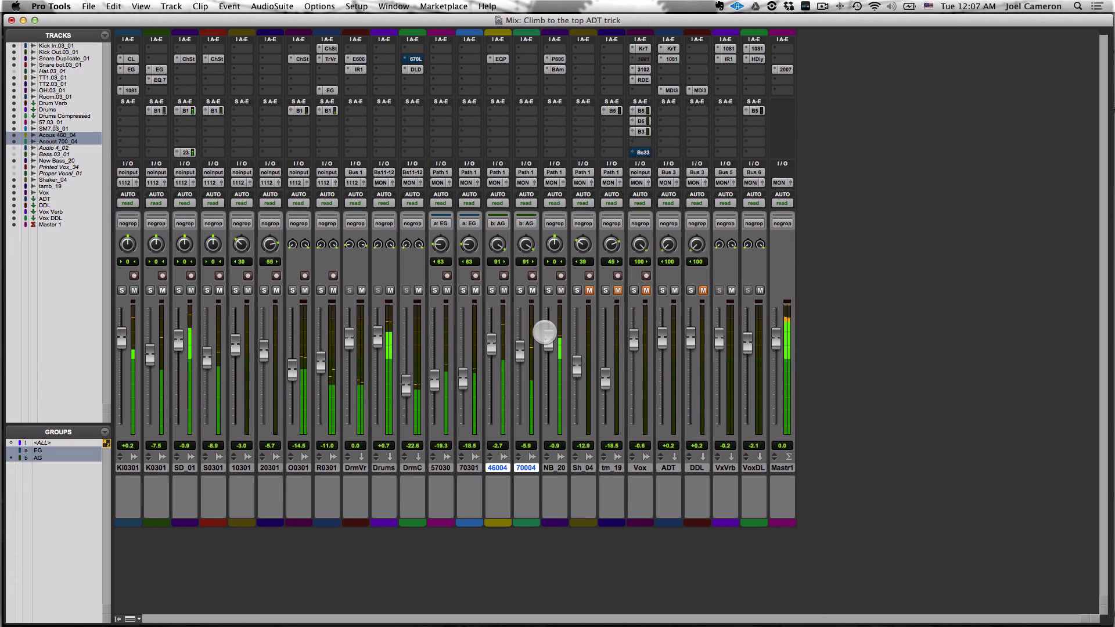
pyautogui.moveTo(545, 329); pyautogui.dragTo(546, 335)
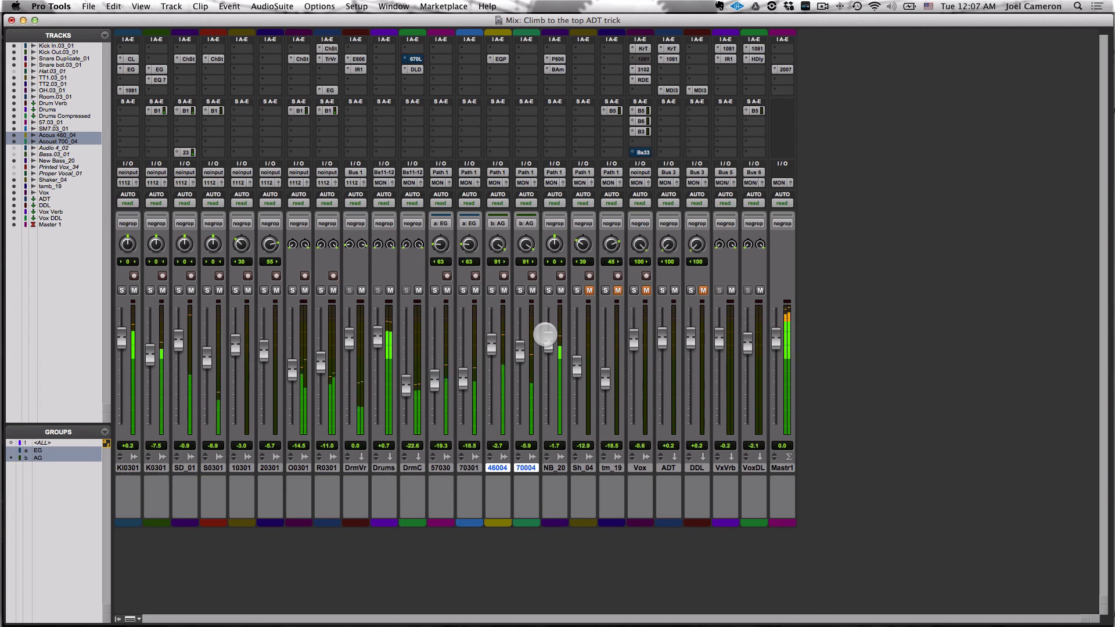